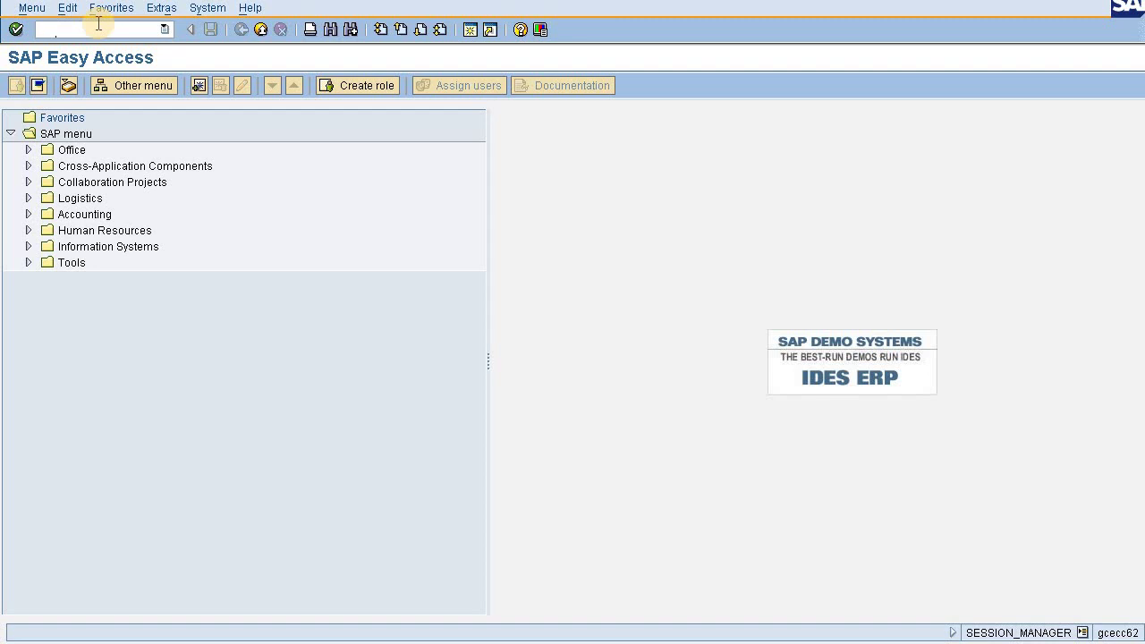
- Start transaction FTXP with country NL (Netherlands)
text(ftxp)
key(Return)
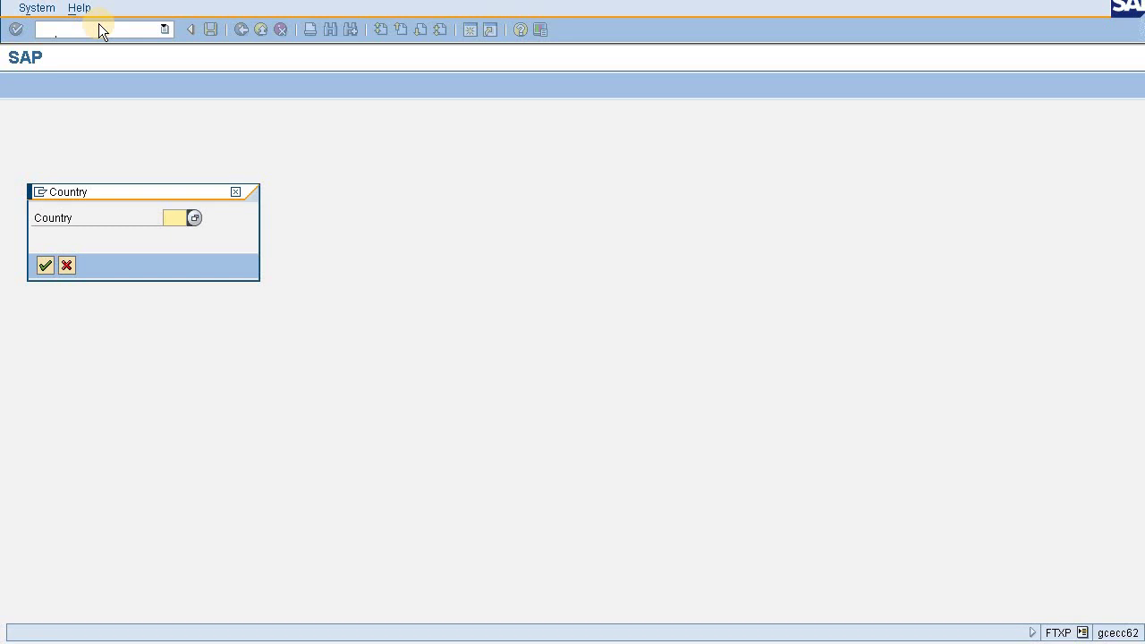
text(nl)
key(Return)
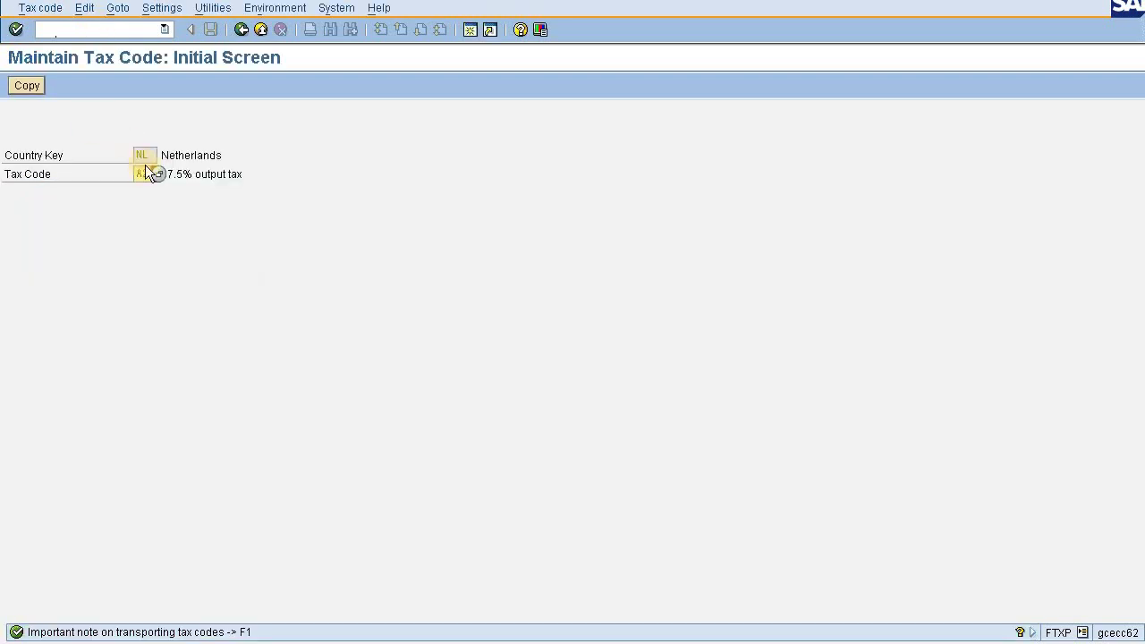
- Select tax code A2 from the value list to show its 17.5% output tax rates
click(157, 174)
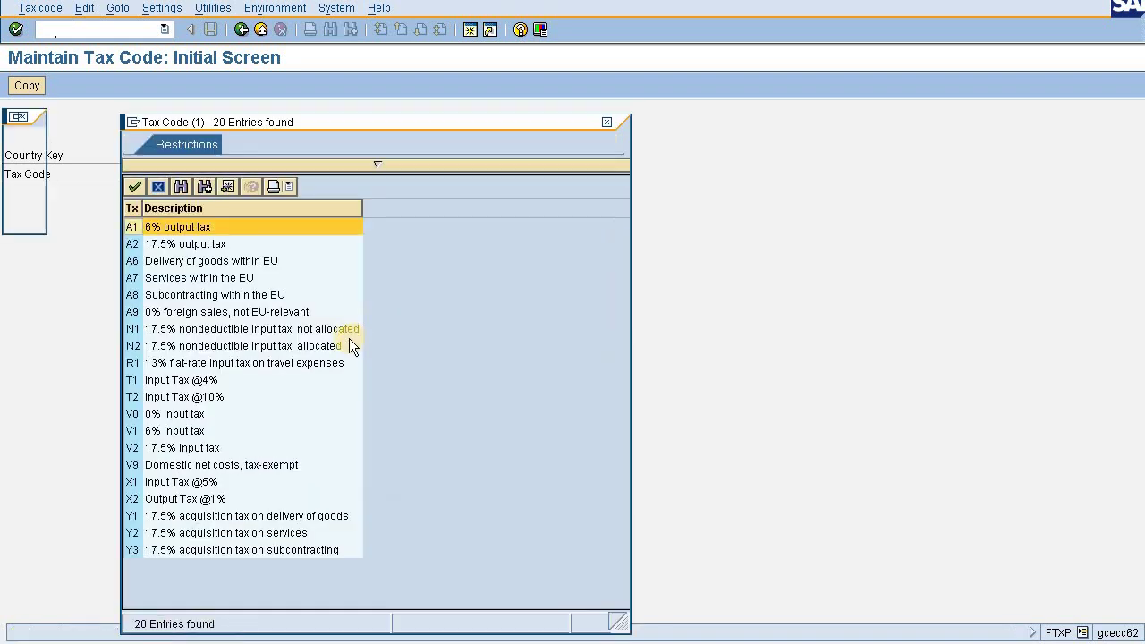
double_click(200, 244)
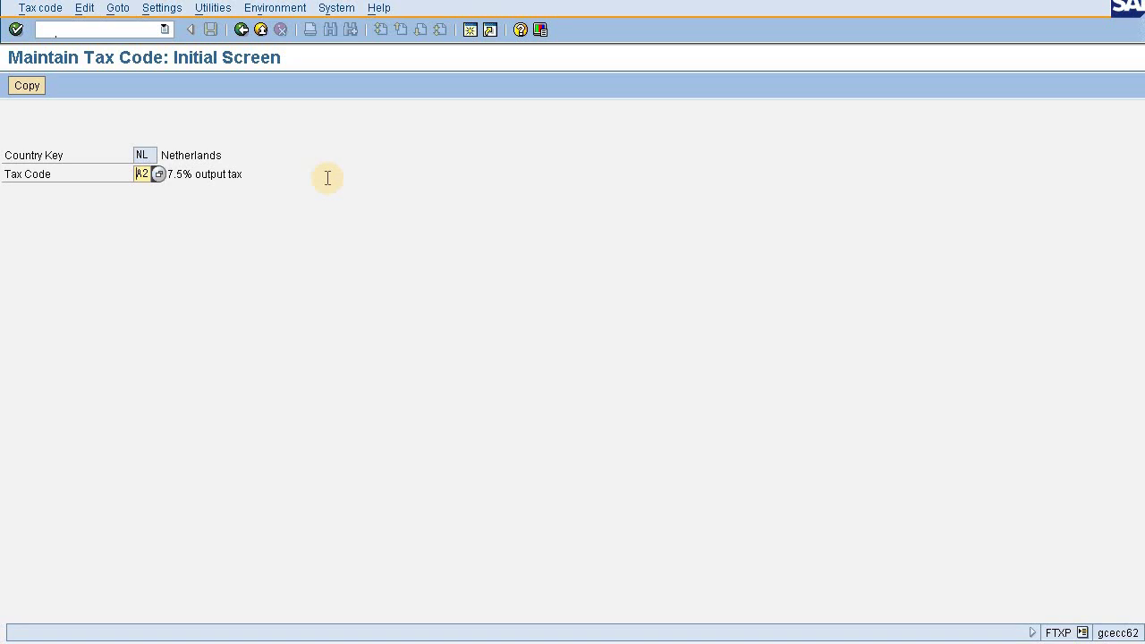
key(Return)
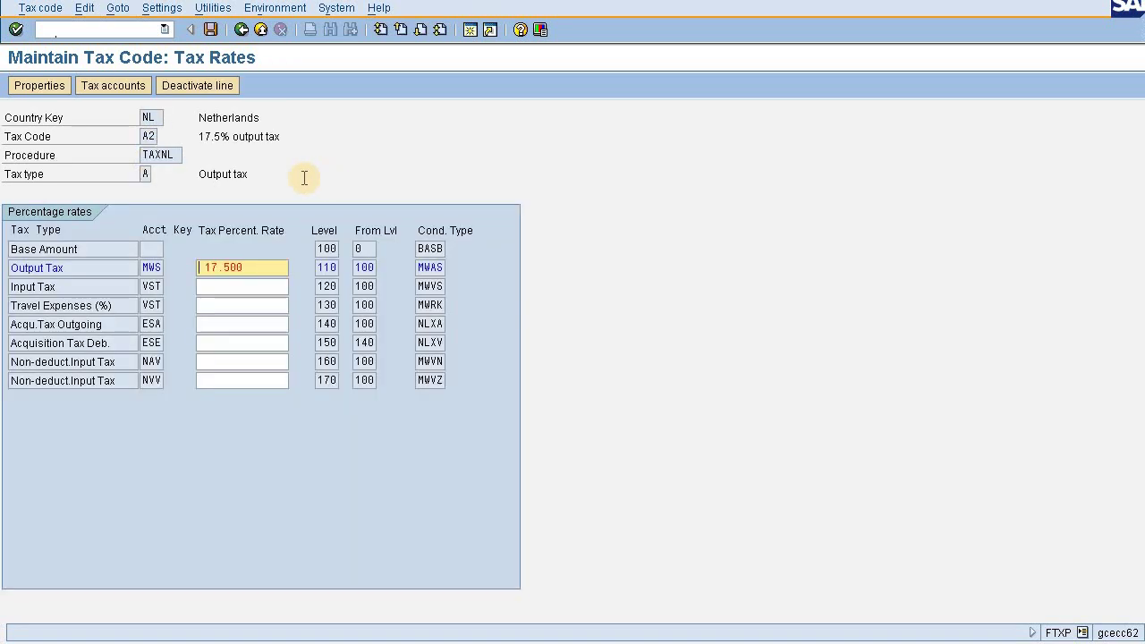
- Delete tax code A2 from the Tax code menu and confirm with Yes
click(45, 9)
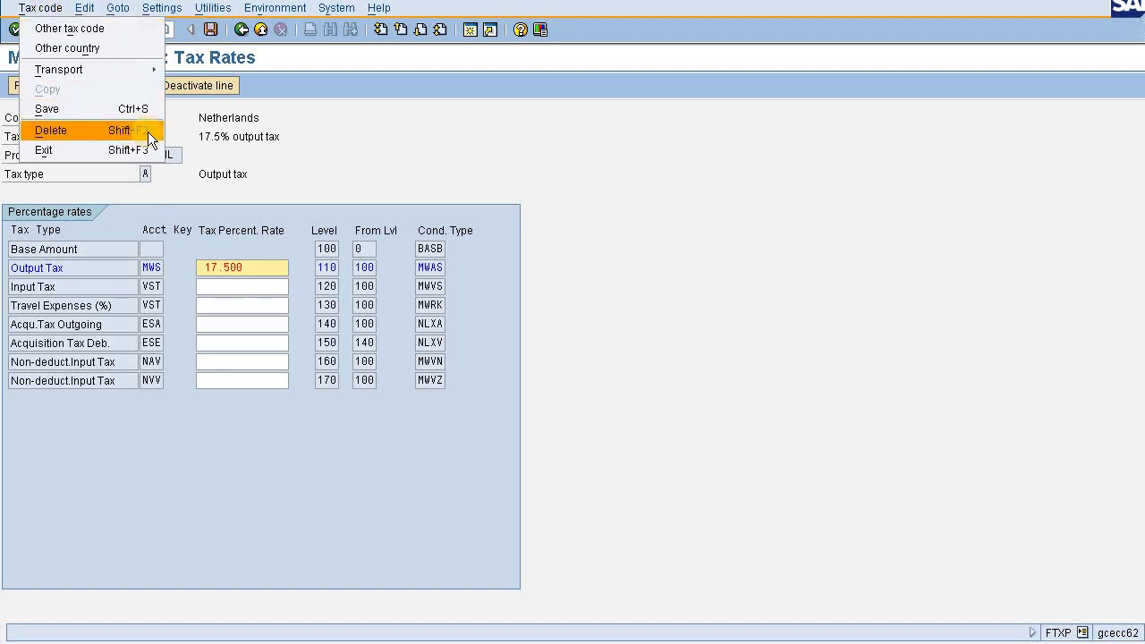
click(61, 123)
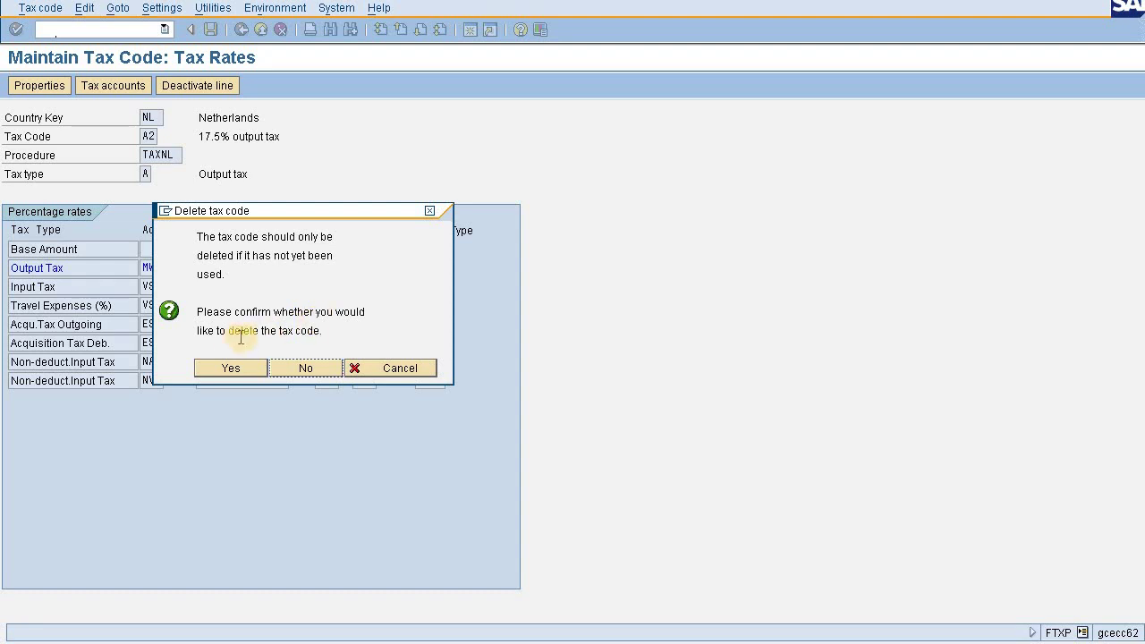
click(249, 368)
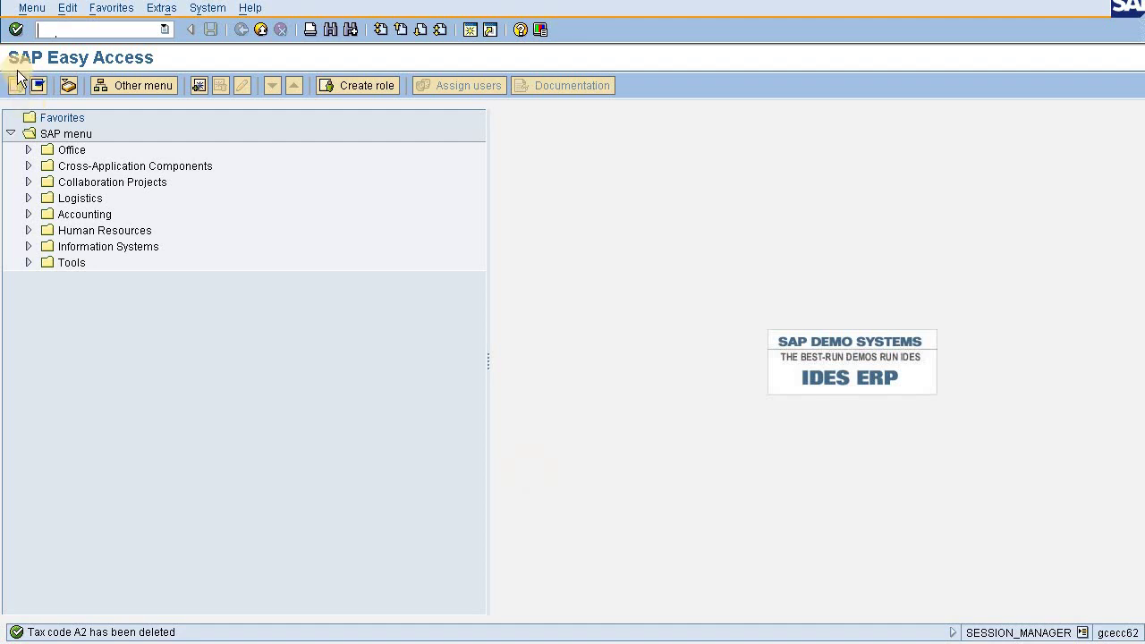
- Rerun FTXP with country NL
text(ftxp)
key(Return)
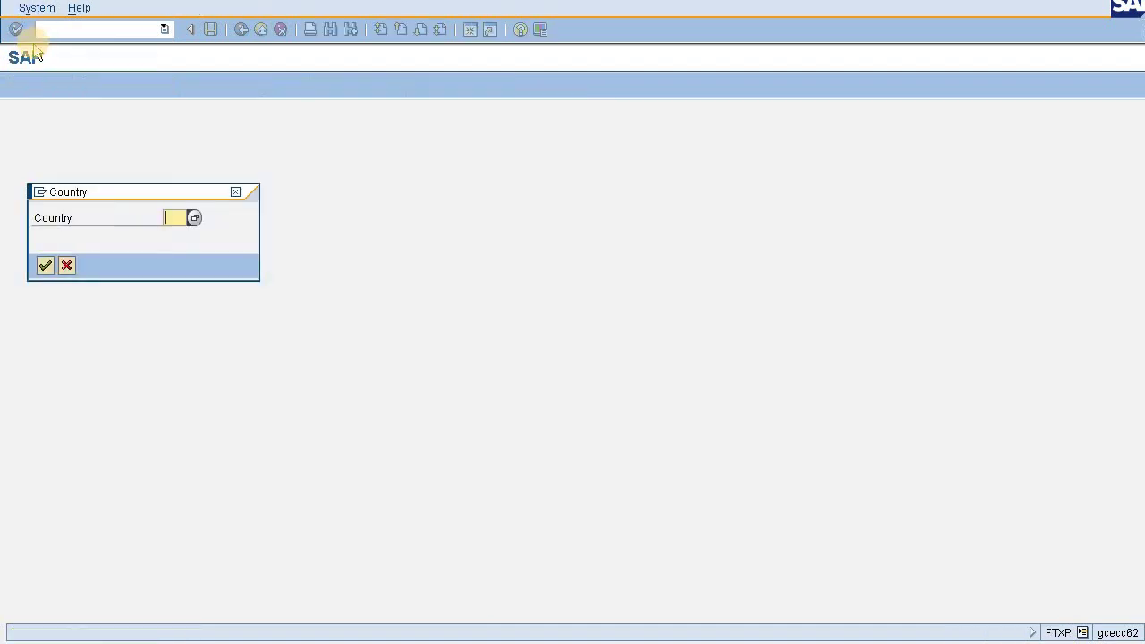
text(nl)
key(Return)
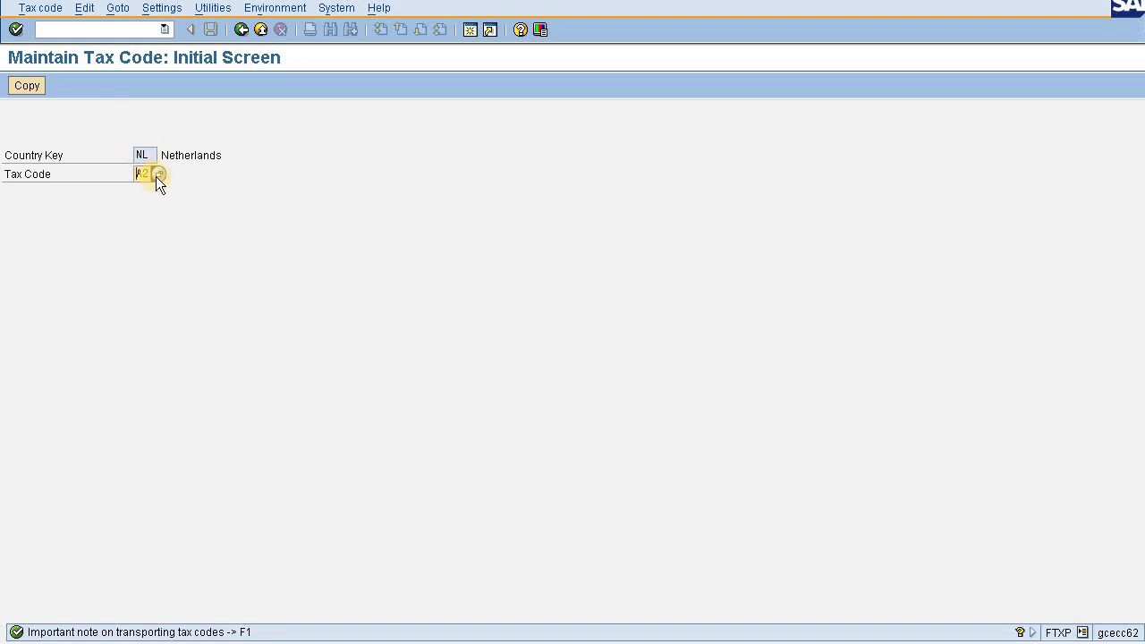
- Verify the NL code list has 19 entries without A2, then retry A2, now undefined
click(155, 176)
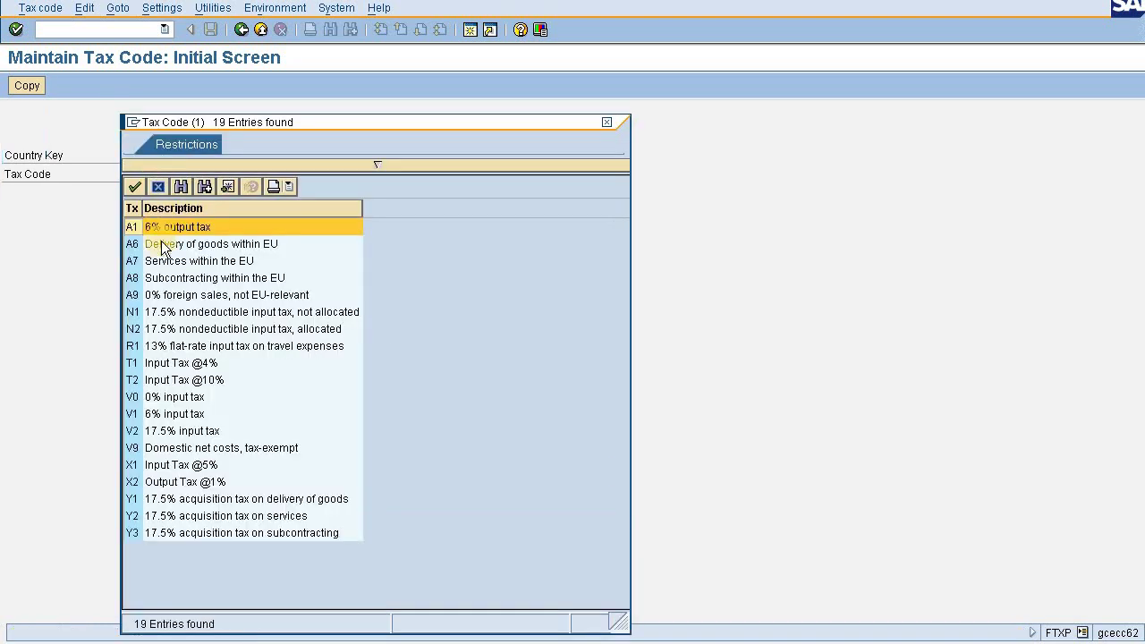
click(609, 121)
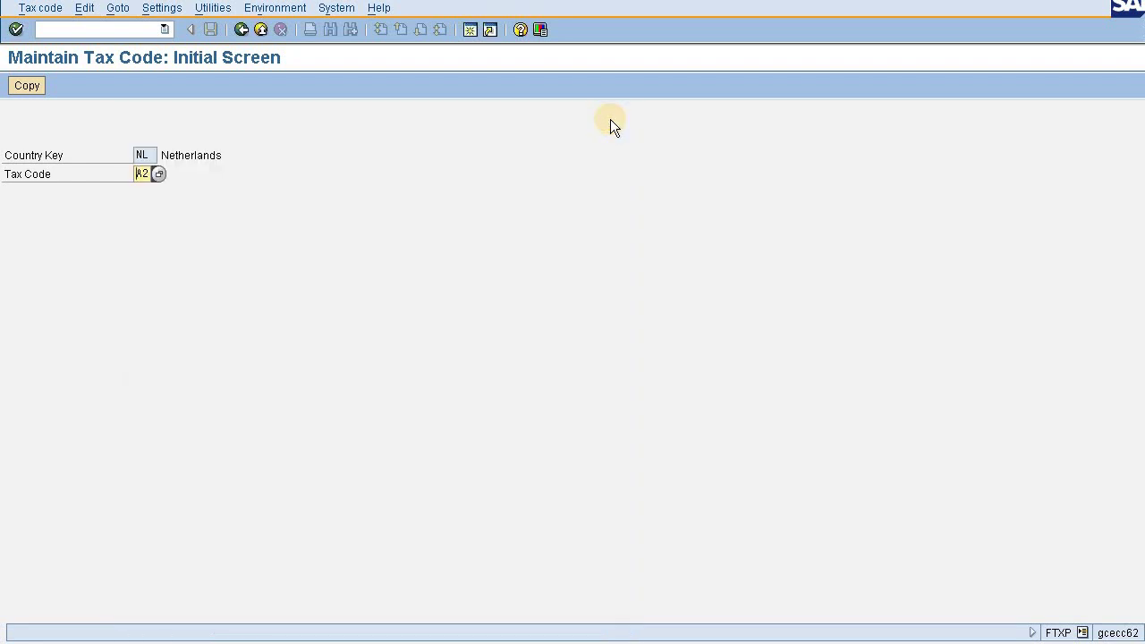
key(Return)
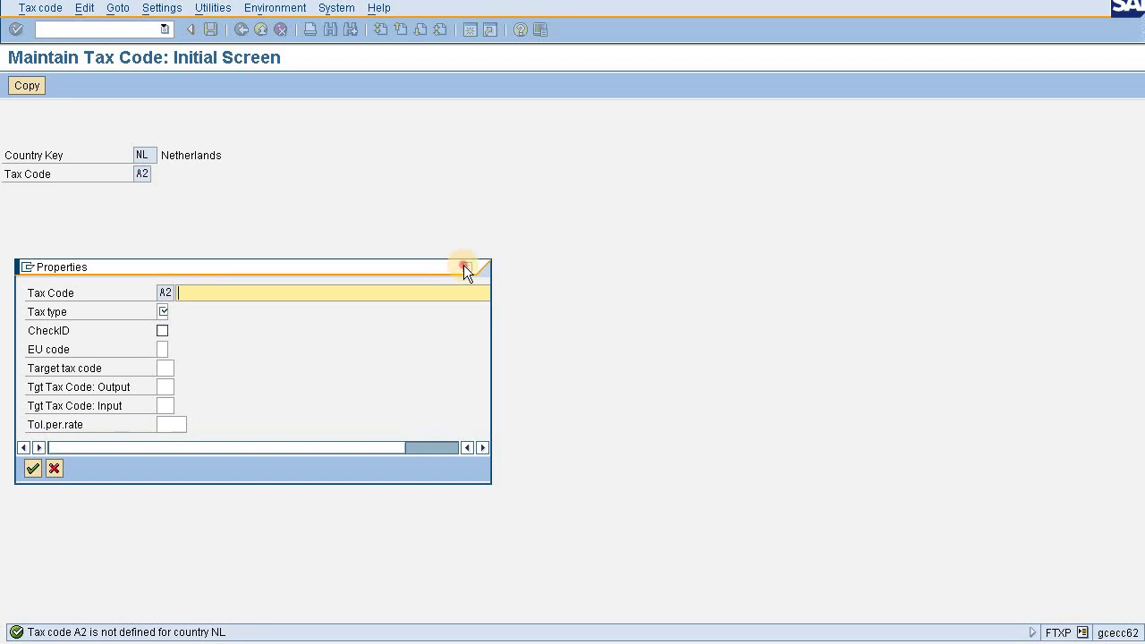
- Dismiss the blank A2 properties and recheck that the 19 NL tax codes exclude A2
click(464, 267)
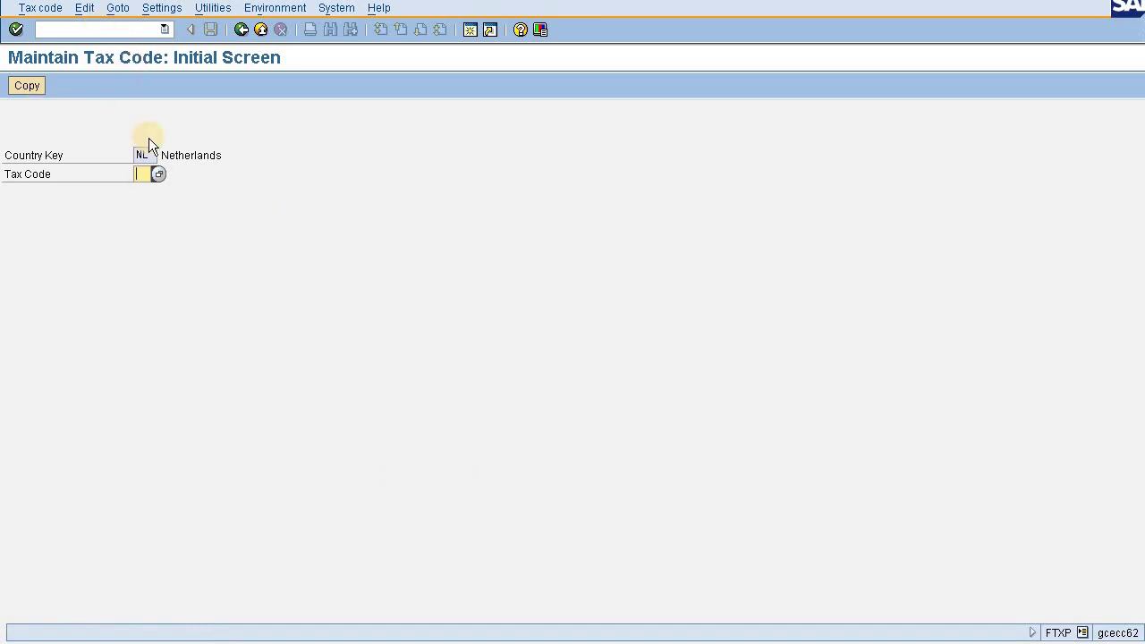
click(156, 169)
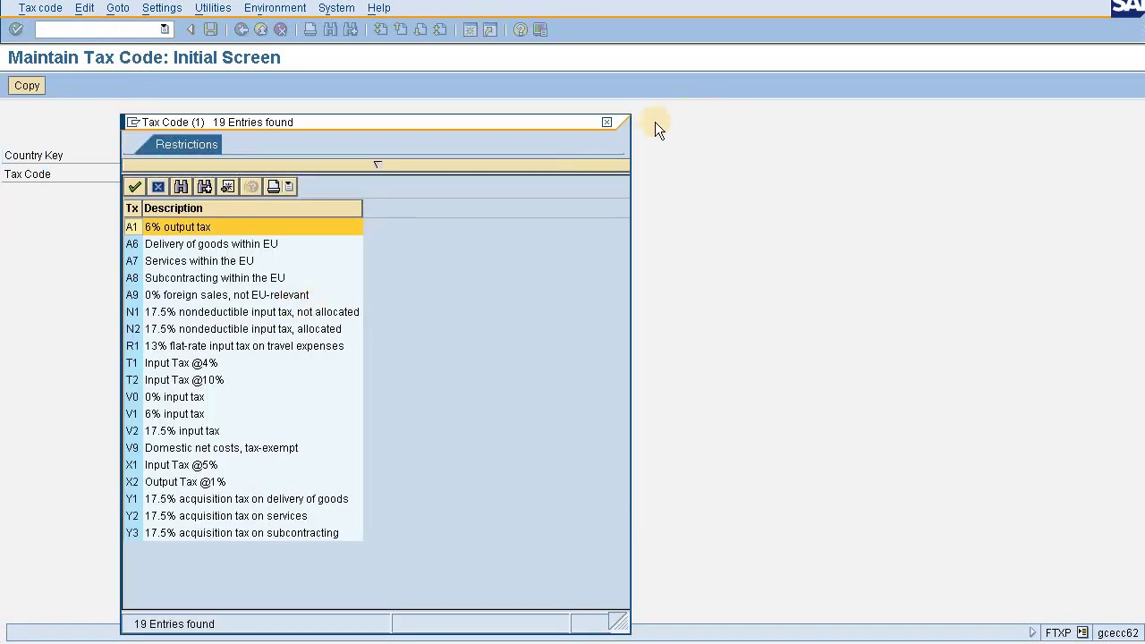
click(608, 124)
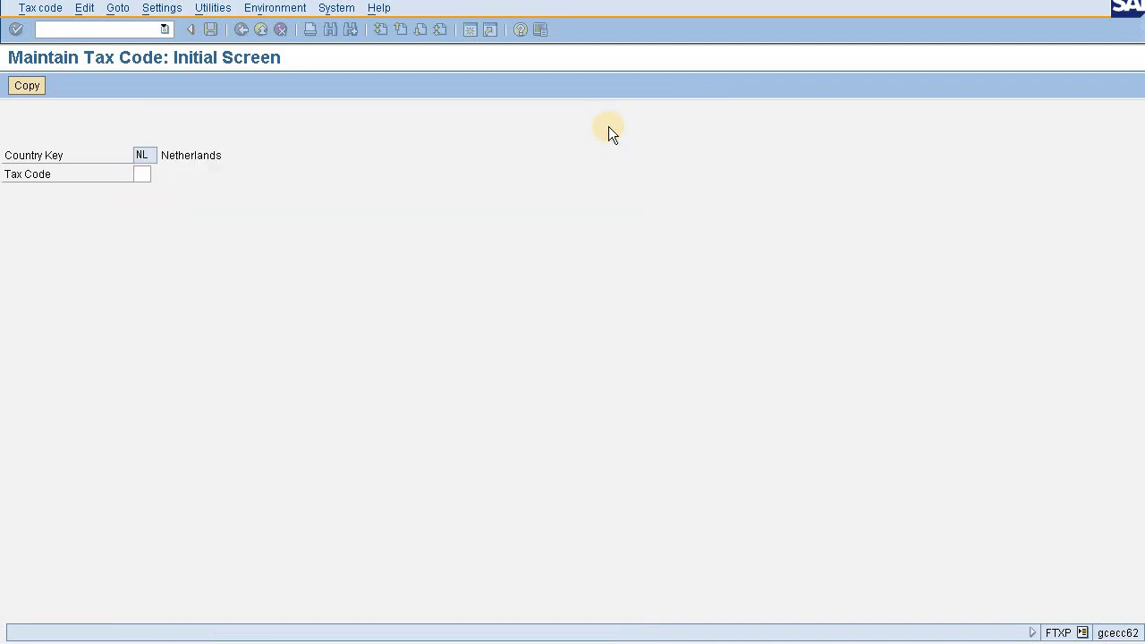